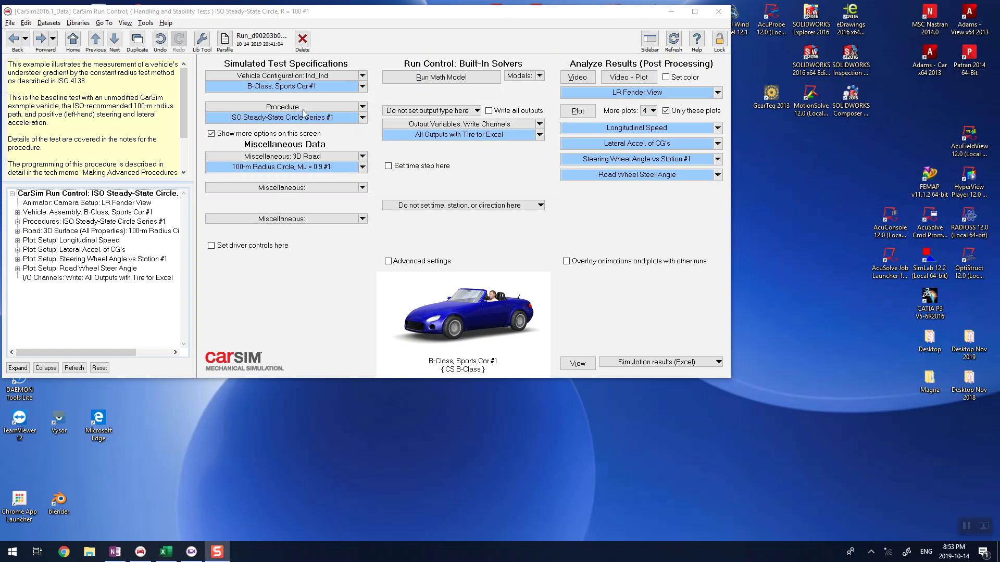
- Set the ISO Steady-State Circle target speed to 90 km/h and rerun the math model
{"action": "left_click", "coordinate": [275, 118]}
{"action": "double_click", "coordinate": [343, 80]}
{"action": "type", "text": "90"}
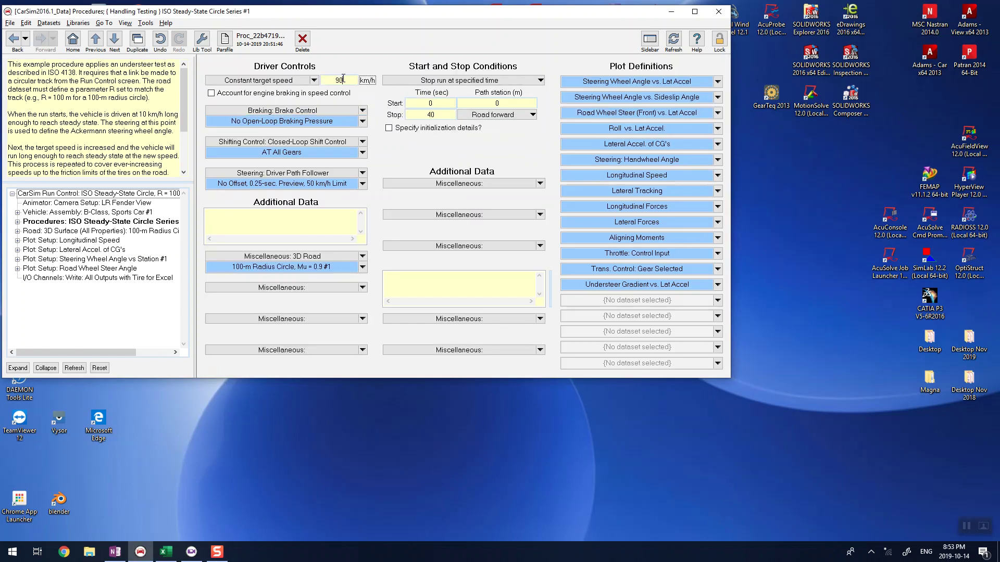
{"action": "left_click", "coordinate": [73, 39]}
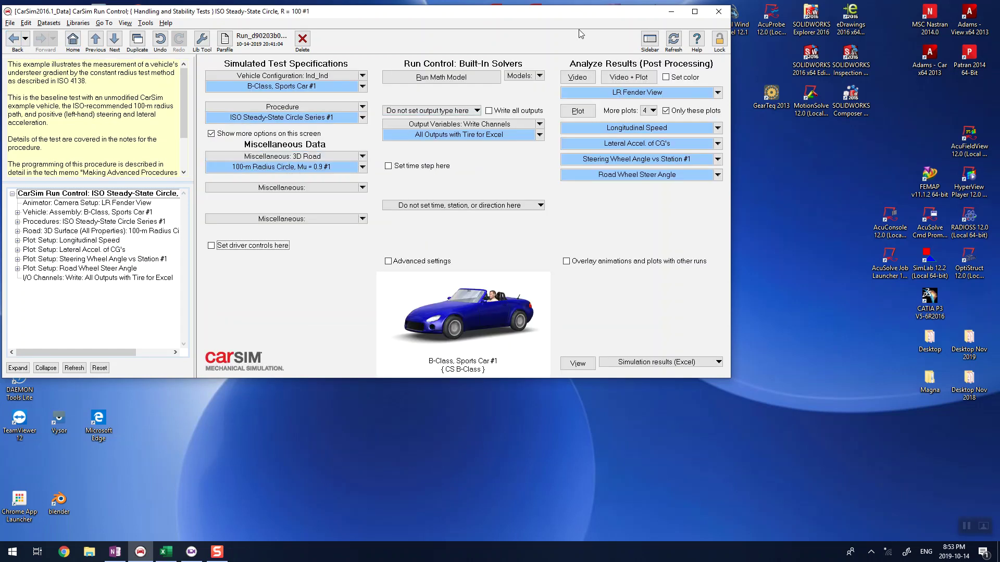
{"action": "left_click", "coordinate": [445, 83]}
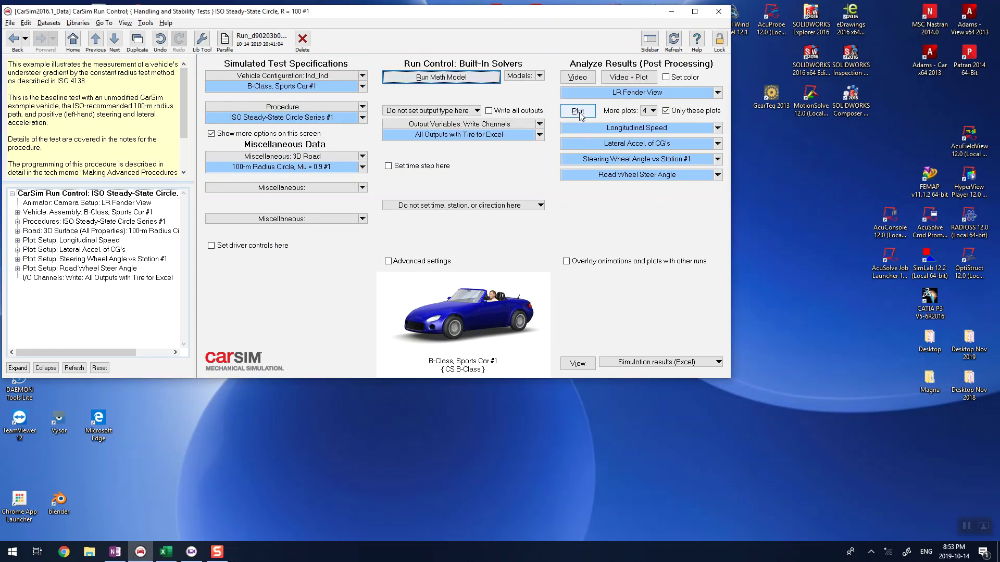
- Play the 90 km/h plots, read speed, steering wheel and road wheel steer, then close Visualizer
{"action": "left_click", "coordinate": [579, 113]}
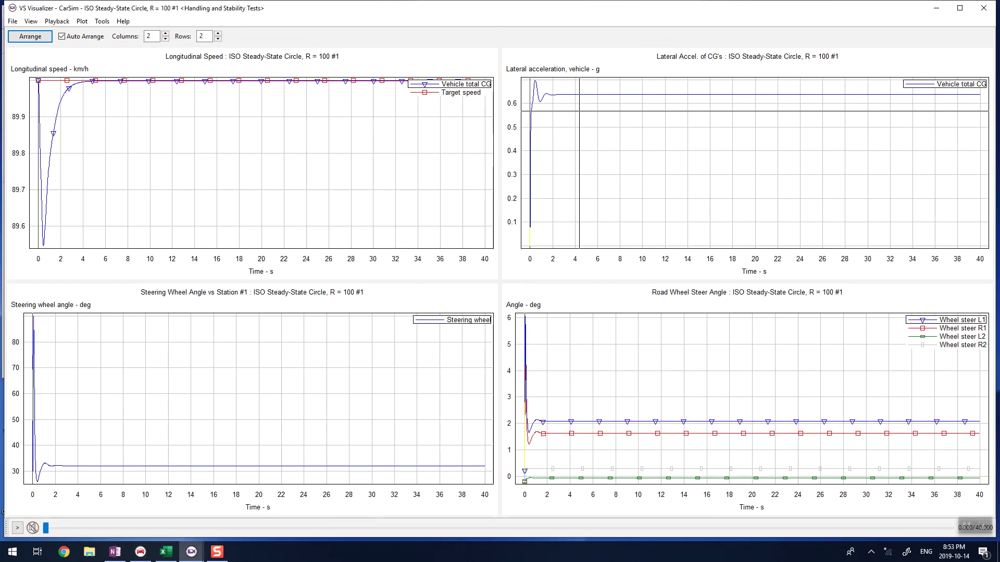
{"action": "left_click", "coordinate": [645, 108]}
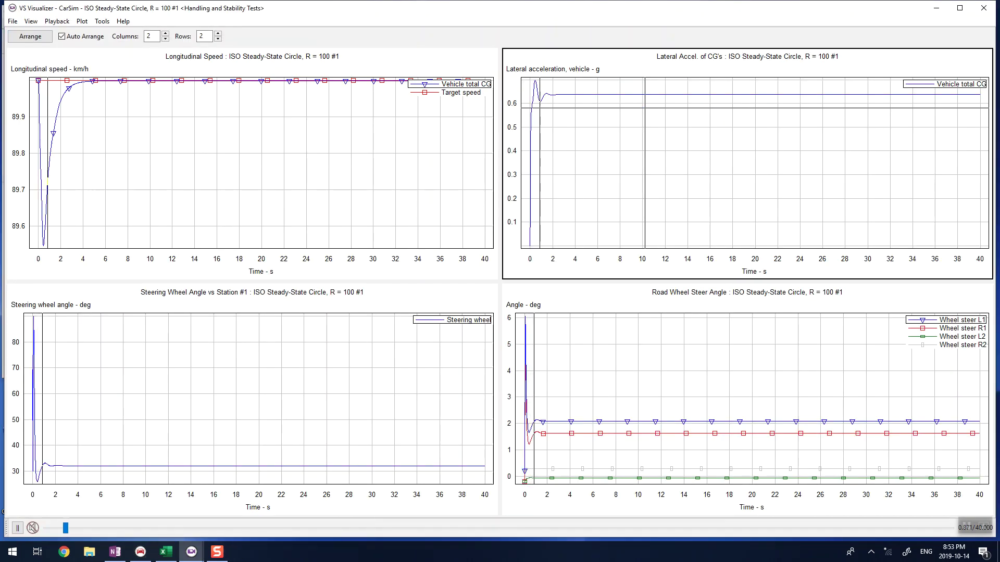
{"action": "left_click", "coordinate": [232, 157]}
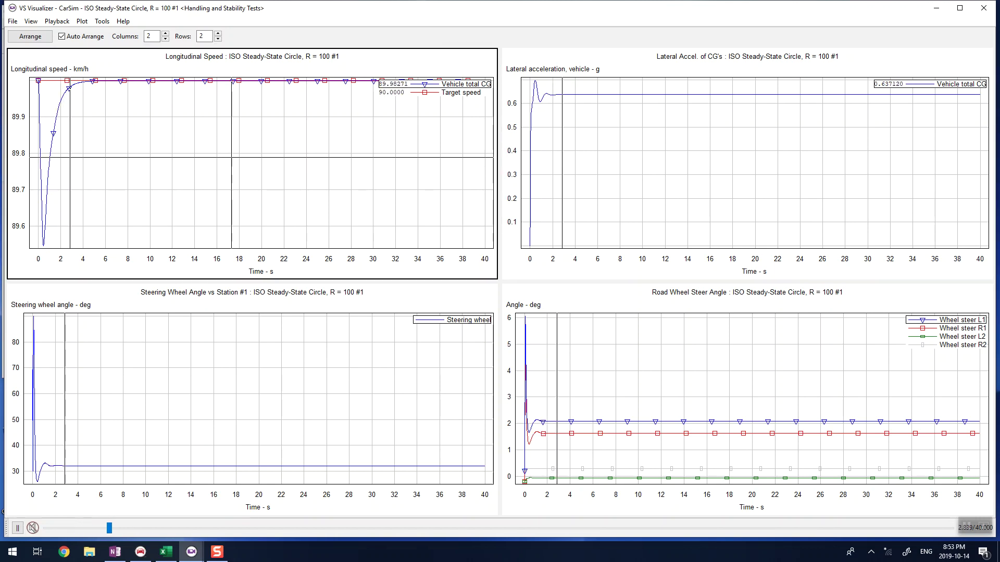
{"action": "left_click", "coordinate": [208, 369]}
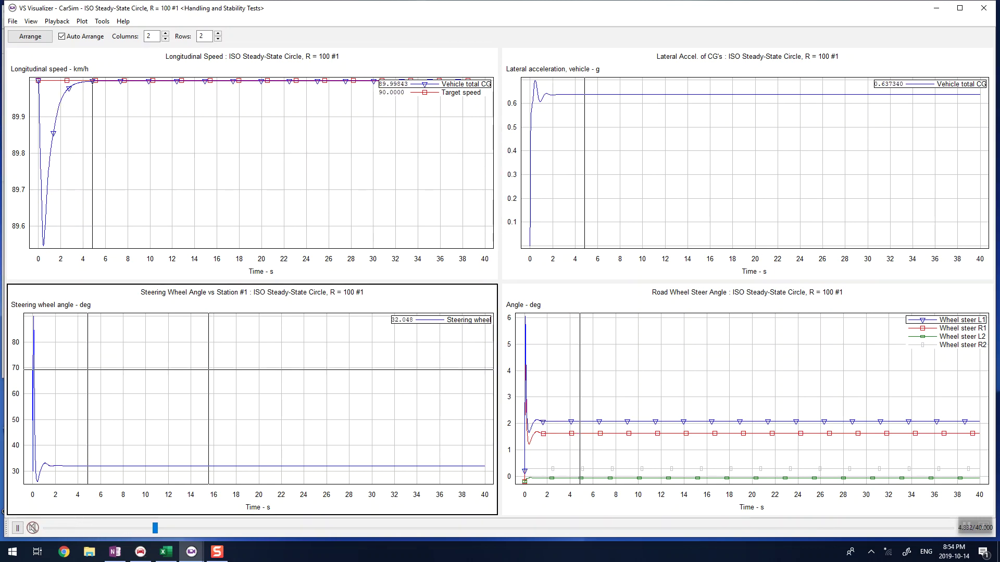
{"action": "left_click", "coordinate": [762, 388]}
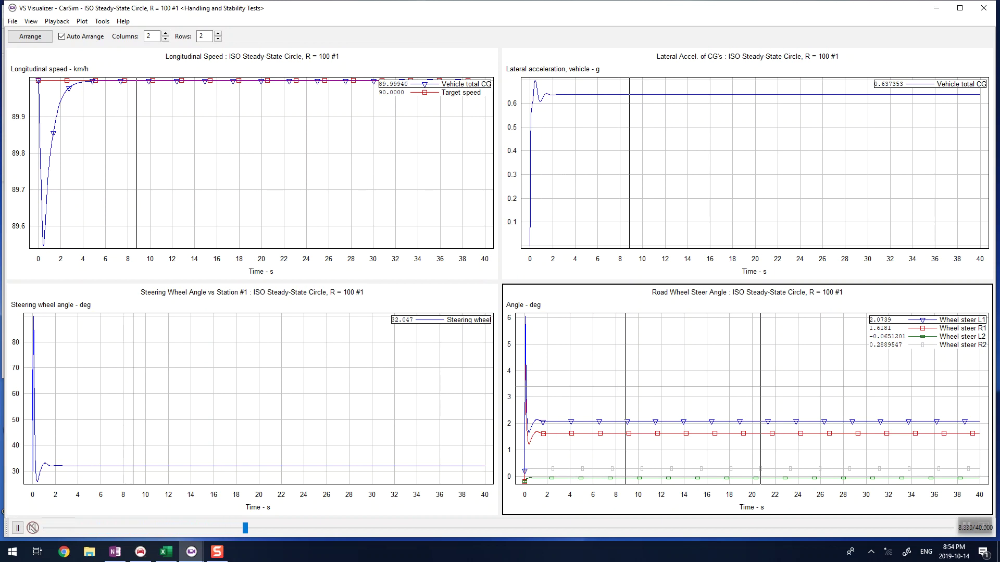
{"action": "key", "text": "space"}
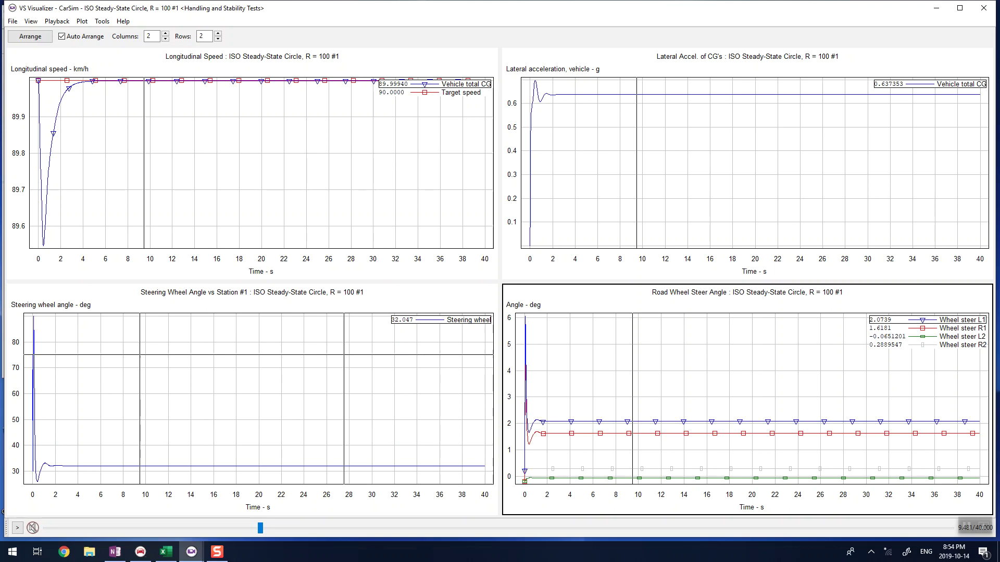
{"action": "left_click", "coordinate": [975, 7]}
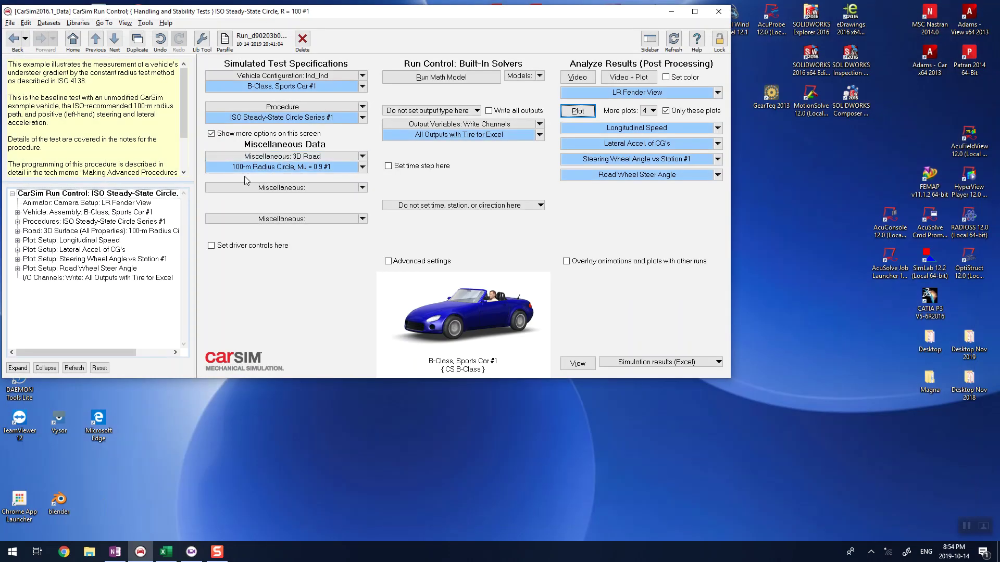
- Switch the 100-m radius circle road's friction from 0.9 to Constant Mu 0.75
{"action": "left_click", "coordinate": [296, 167]}
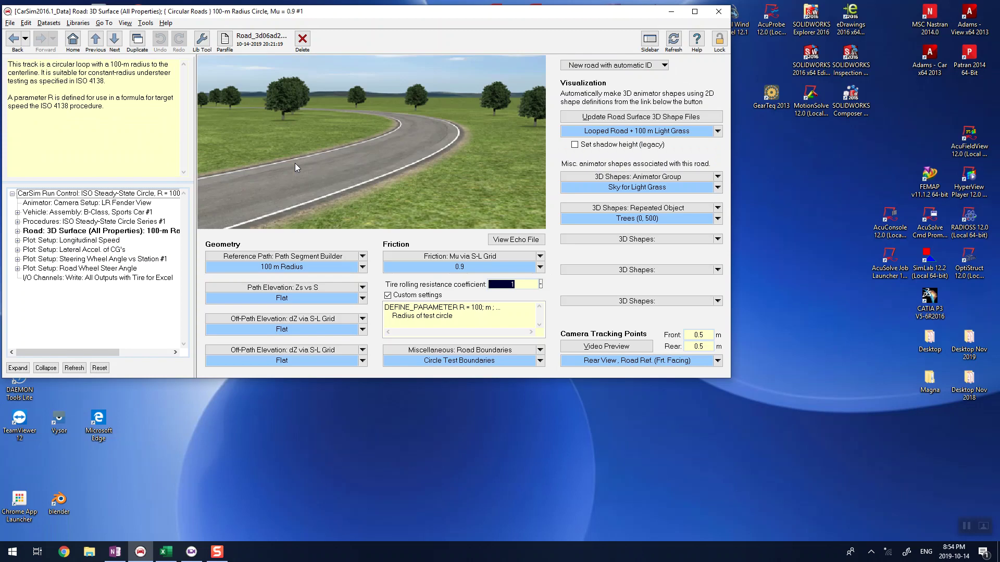
{"action": "left_click", "coordinate": [492, 274]}
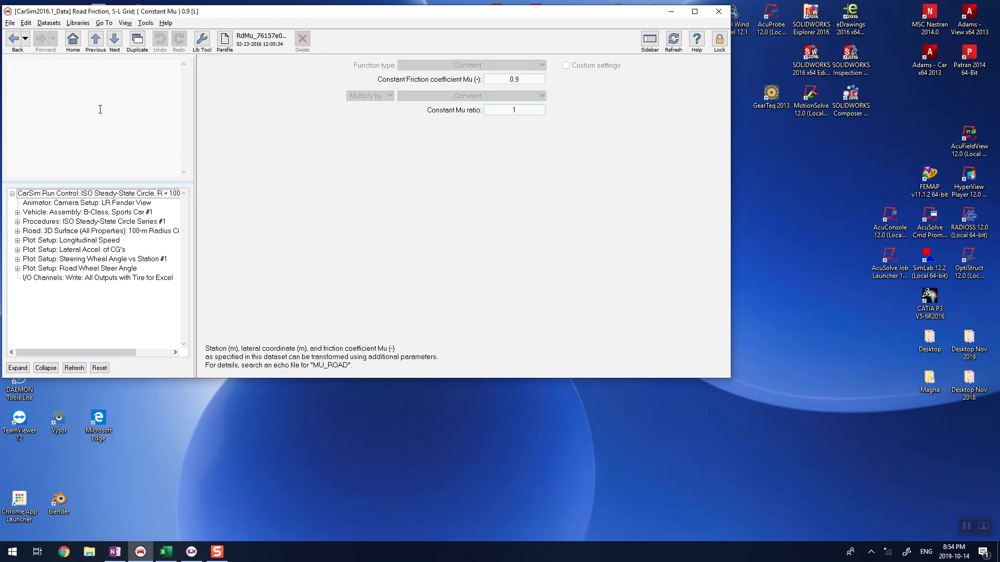
{"action": "left_click", "coordinate": [14, 39]}
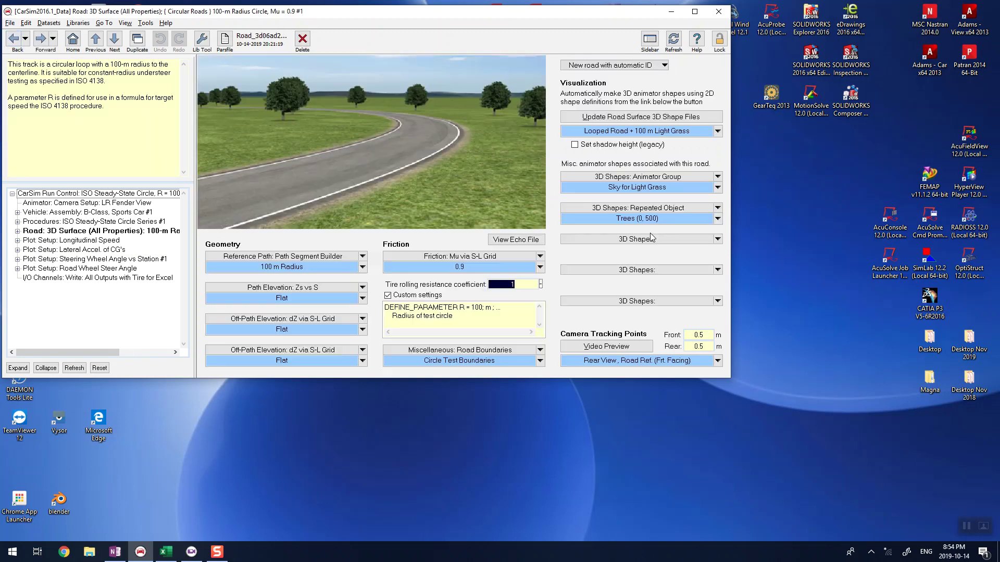
{"action": "left_click", "coordinate": [539, 267]}
{"action": "mouse_move", "coordinate": [523, 332]}
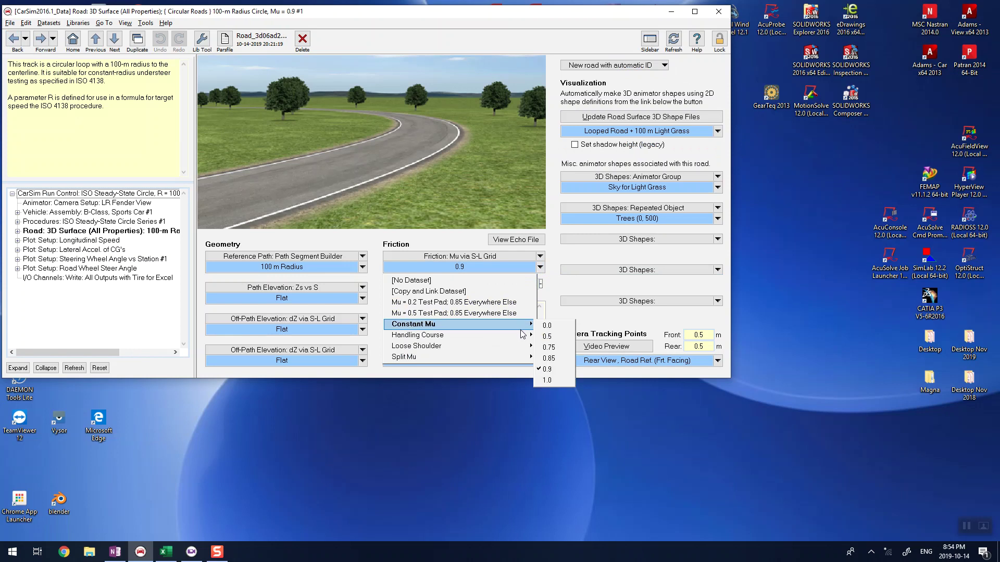
{"action": "left_click", "coordinate": [554, 352]}
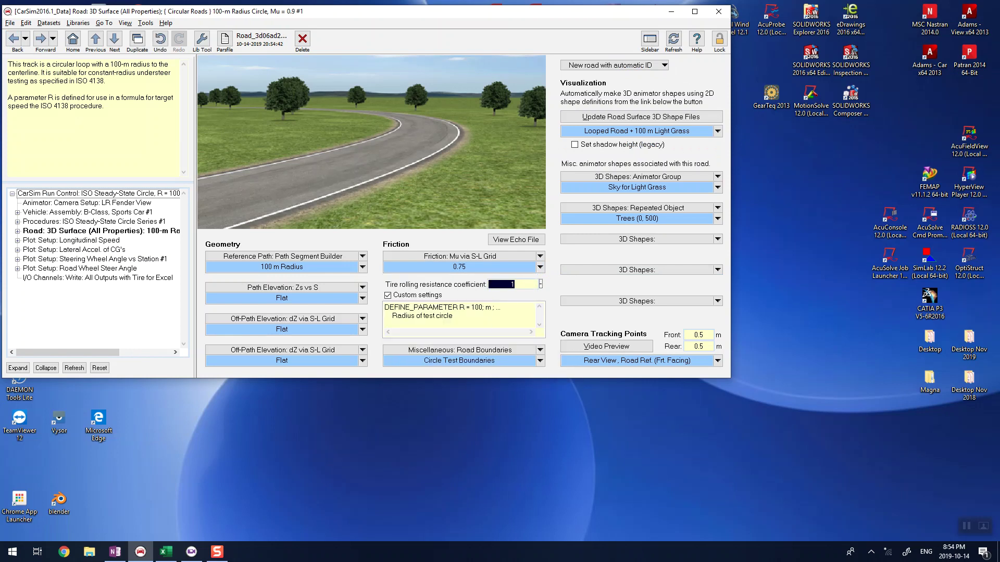
{"action": "left_click", "coordinate": [16, 42]}
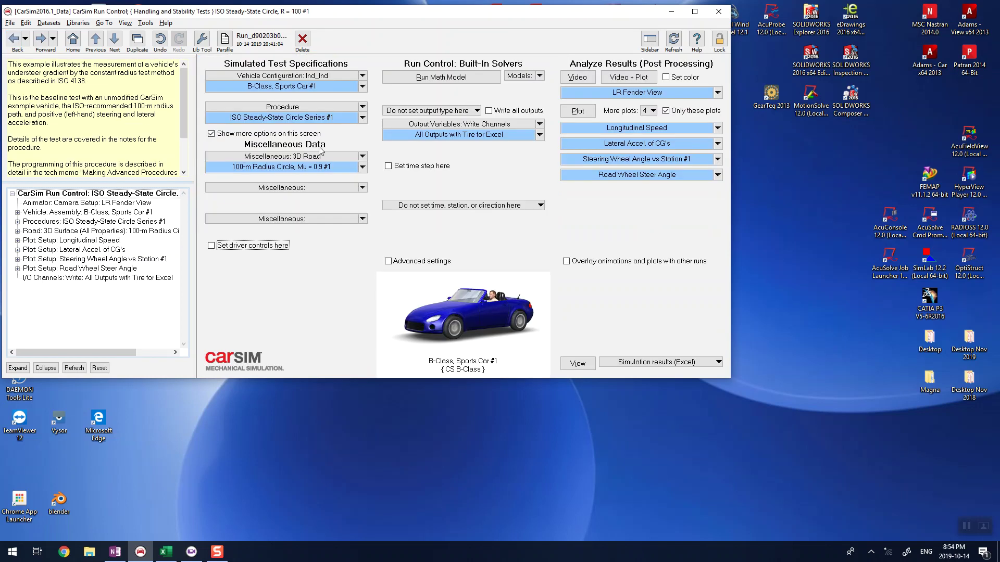
- Verify the road dataset shows Mu 0.75, then run the circle test math model
{"action": "left_click", "coordinate": [310, 168]}
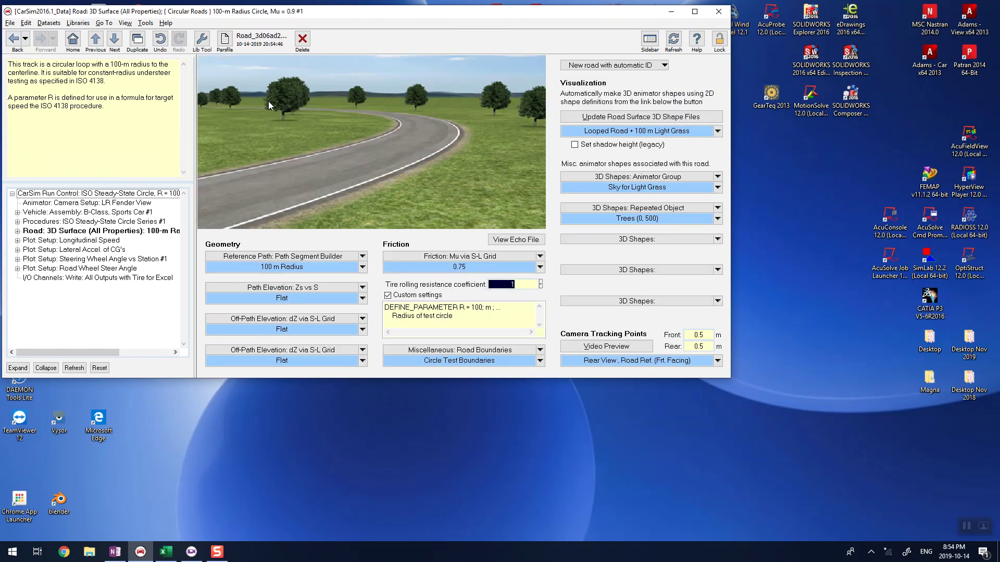
{"action": "left_click", "coordinate": [74, 45]}
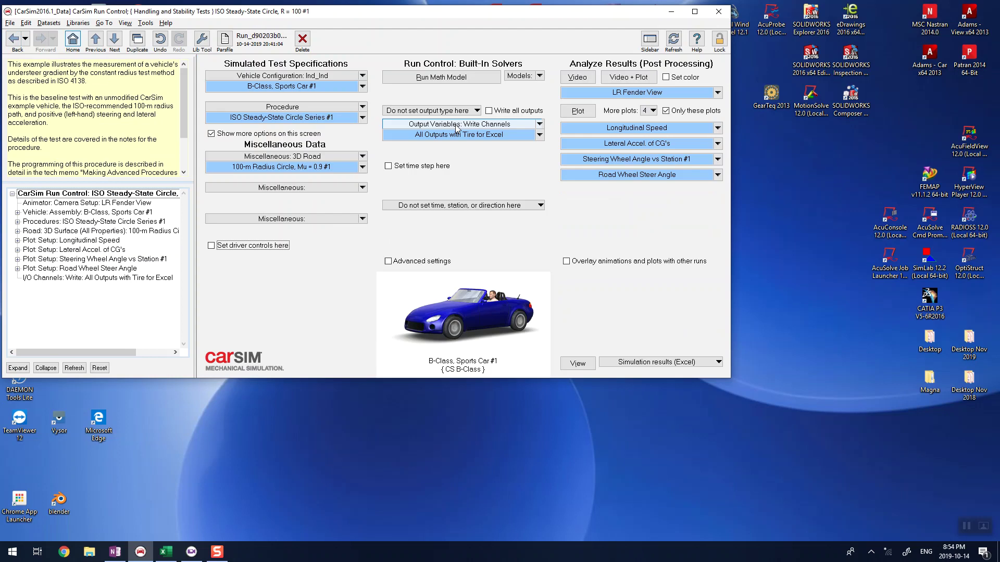
{"action": "left_click", "coordinate": [405, 78]}
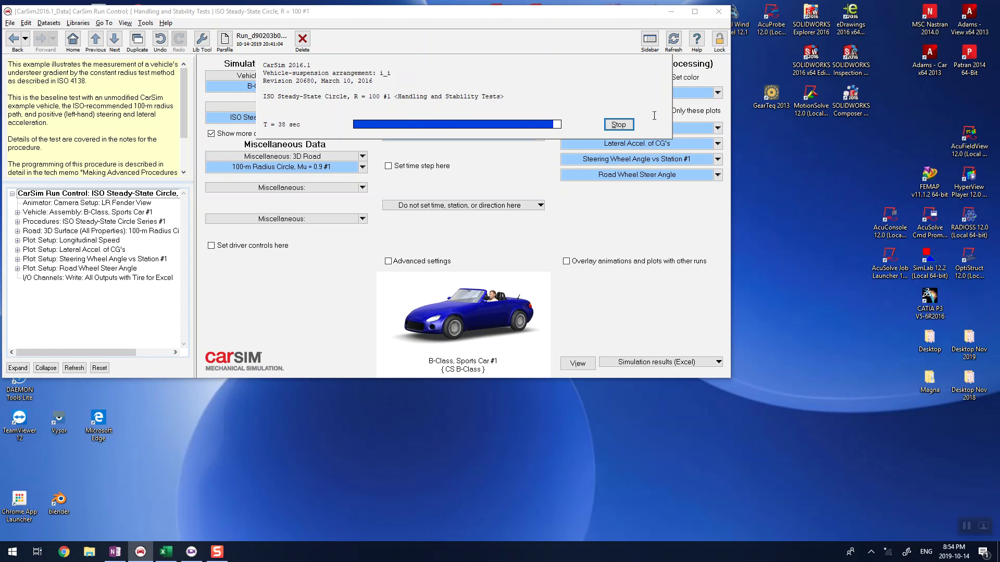
{"action": "left_click", "coordinate": [575, 77]}
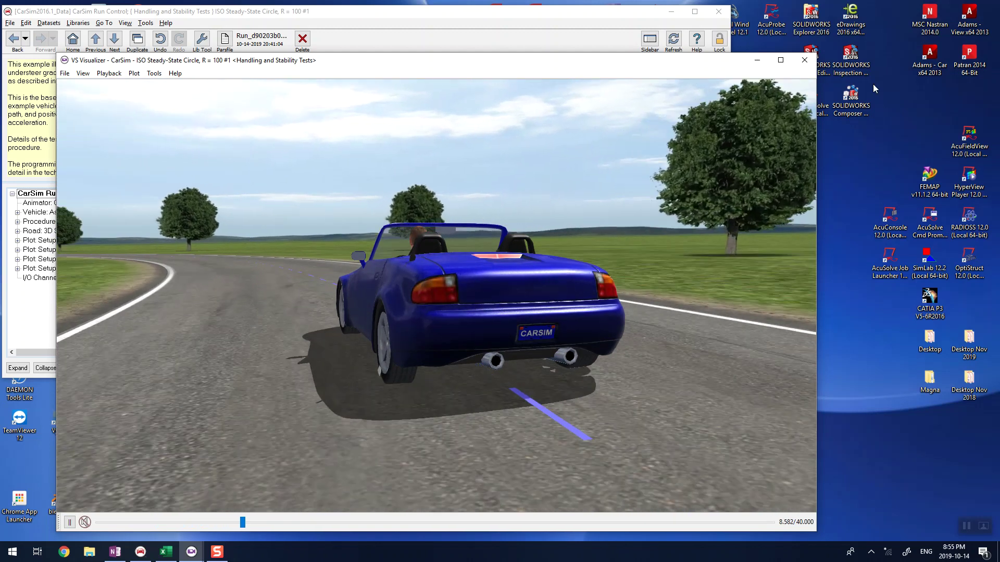
- Close the animation, plot the 0.75-friction run and start playback
{"action": "left_click", "coordinate": [805, 60]}
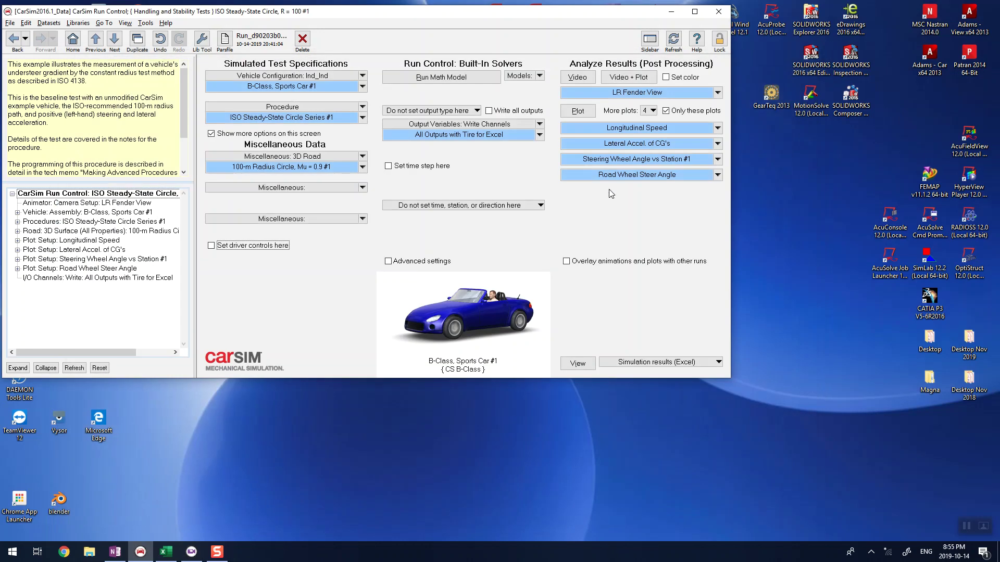
{"action": "left_click", "coordinate": [575, 111]}
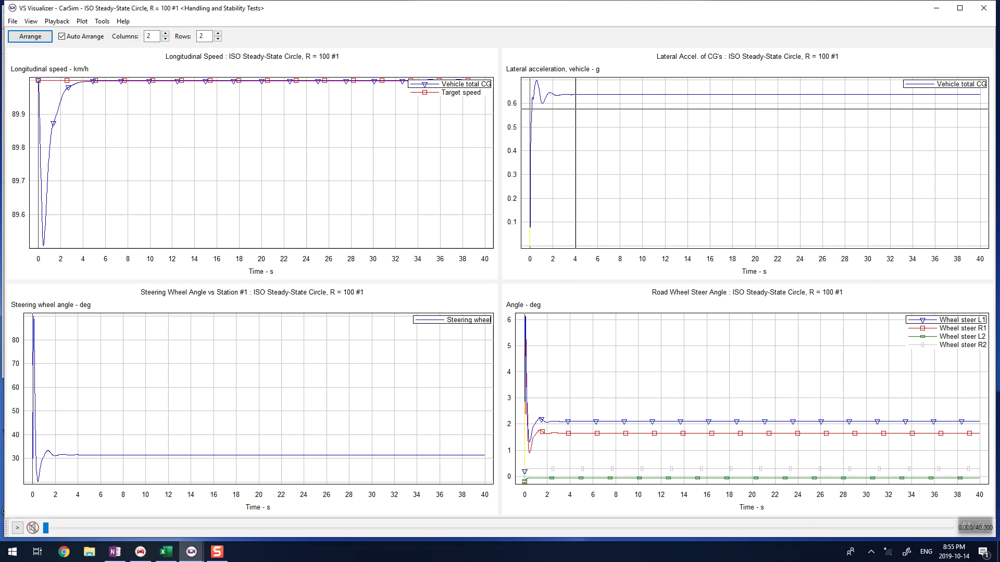
{"action": "left_click", "coordinate": [574, 109]}
{"action": "key", "text": "space"}
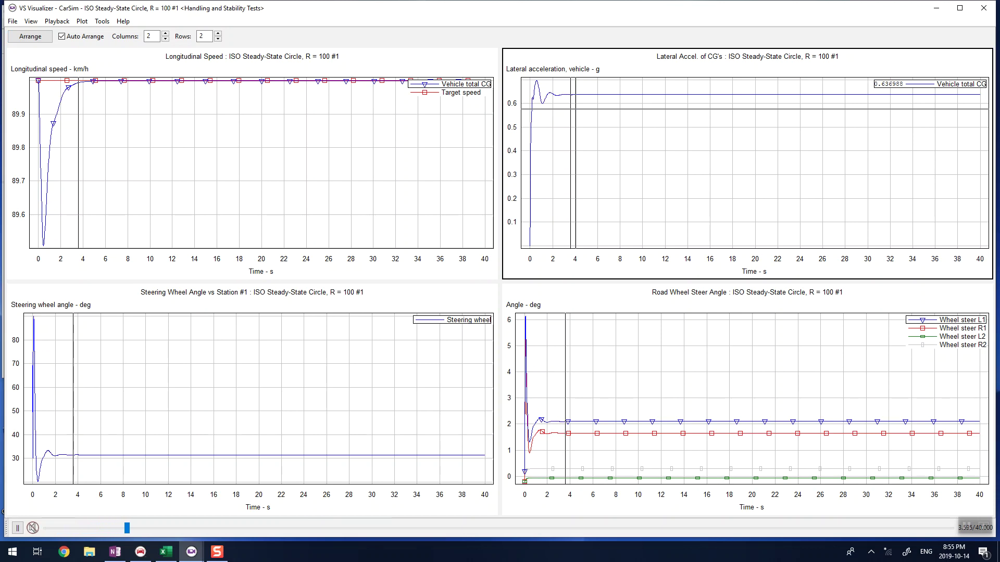
- Read speed 89.999 km/h, steering wheel 31.47° and wheel steer 2.10°, then close the plots
{"action": "left_click", "coordinate": [207, 134]}
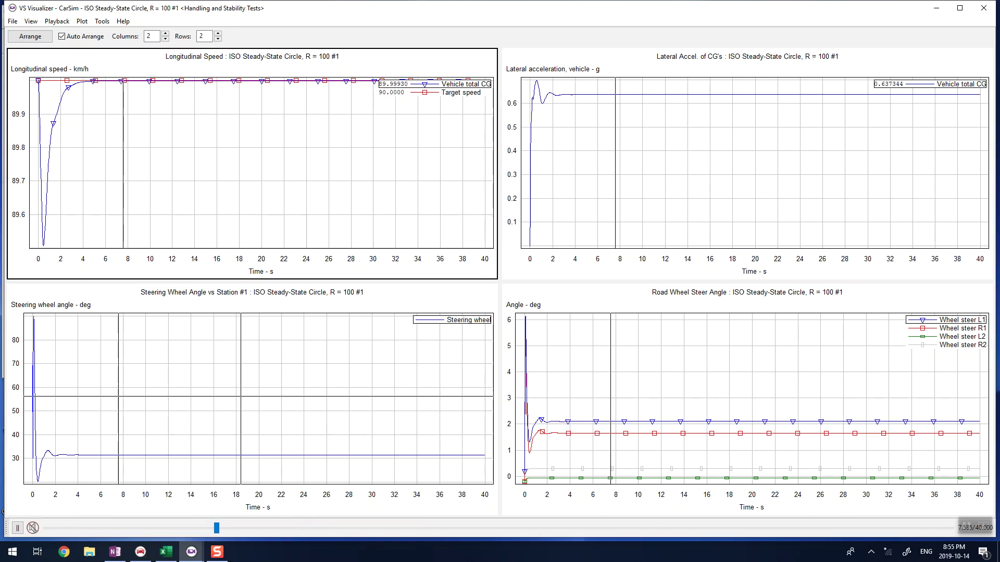
{"action": "left_click", "coordinate": [241, 397]}
{"action": "key", "text": "space"}
{"action": "key", "text": "space"}
{"action": "left_click", "coordinate": [736, 391]}
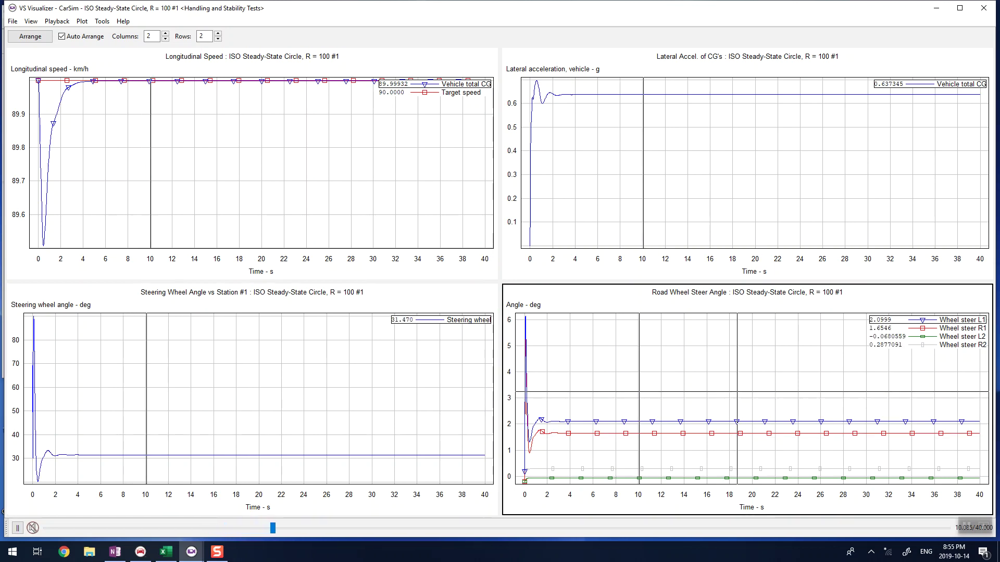
{"action": "left_click", "coordinate": [980, 6]}
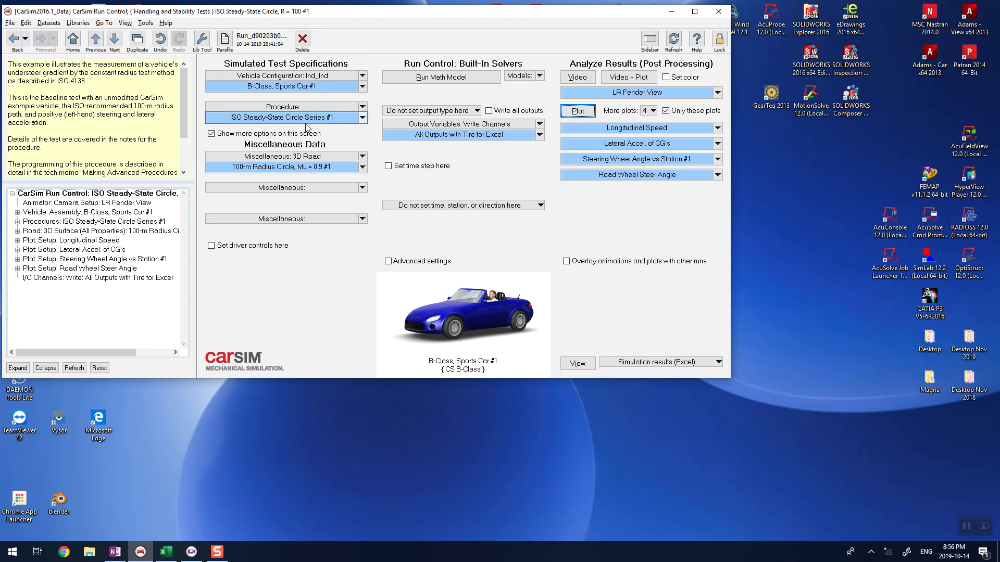
- Review the sports car's steering and front SLA suspension kinematics datasets from its vehicle assembly
{"action": "left_click", "coordinate": [282, 85]}
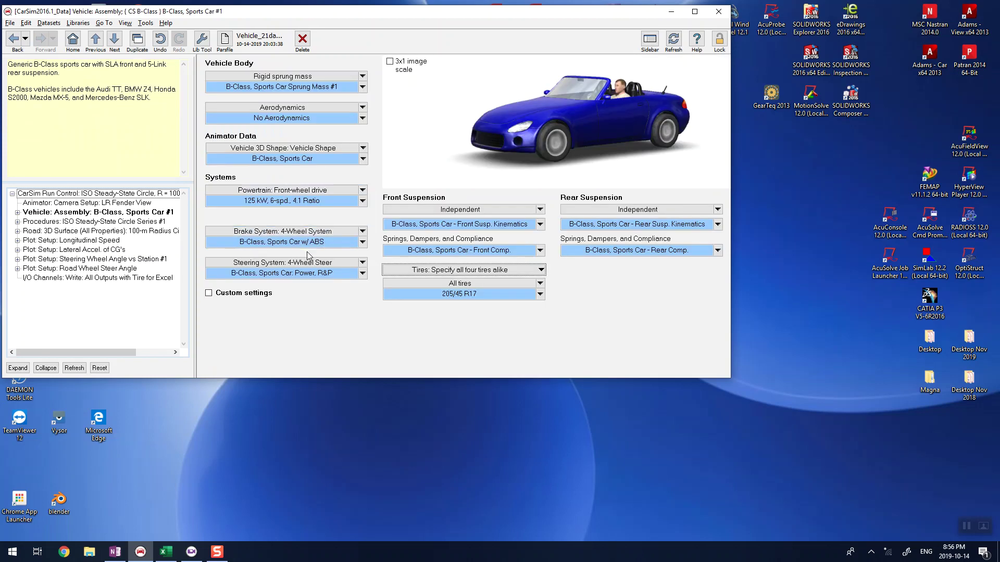
{"action": "left_click", "coordinate": [304, 275]}
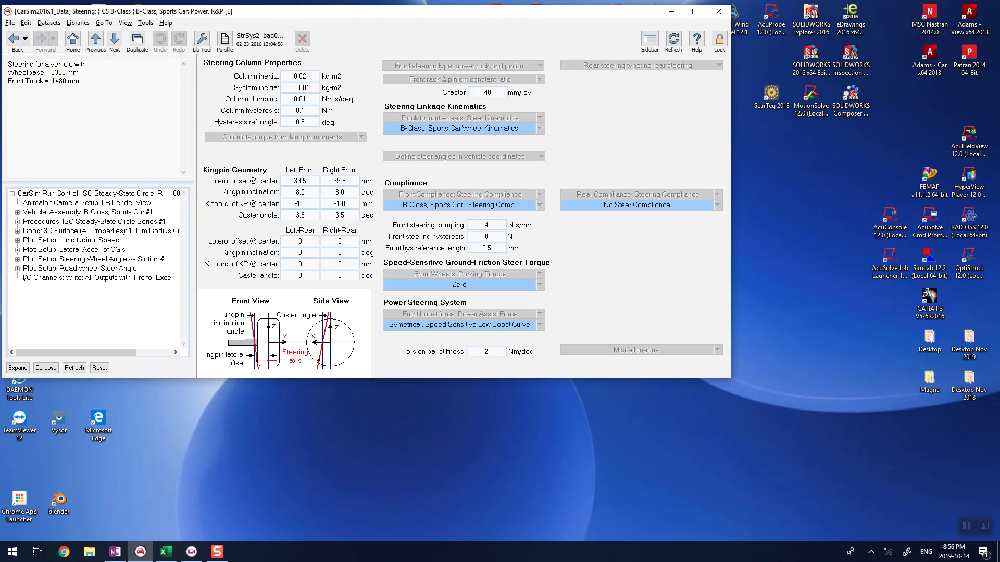
{"action": "left_click", "coordinate": [14, 38]}
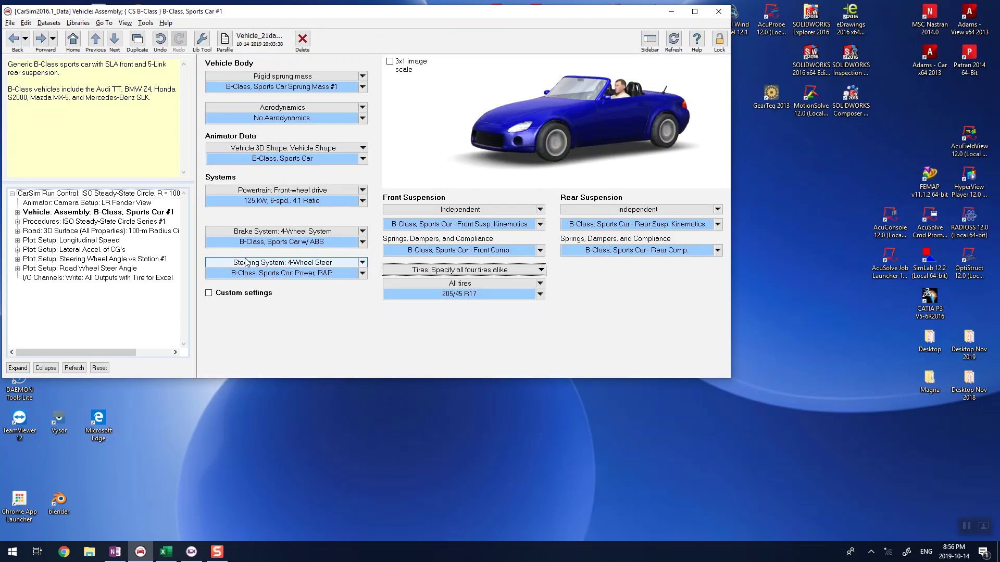
{"action": "left_click", "coordinate": [284, 273]}
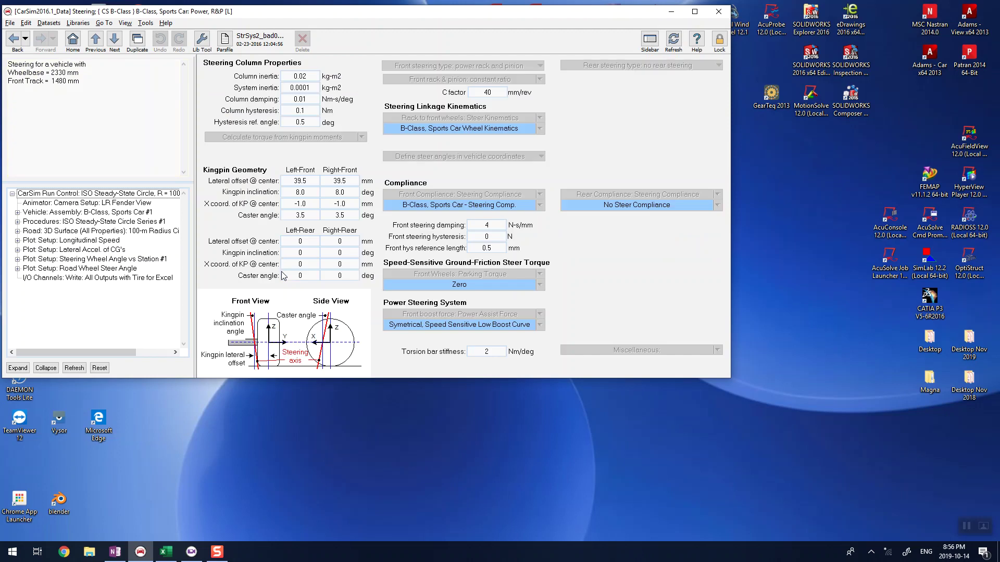
{"action": "left_click", "coordinate": [17, 45]}
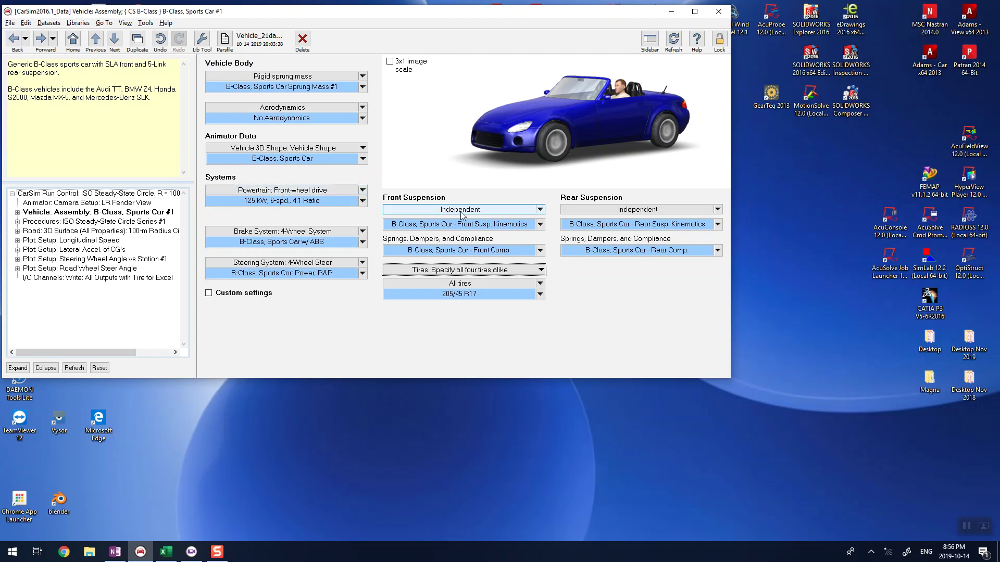
{"action": "left_click", "coordinate": [450, 224]}
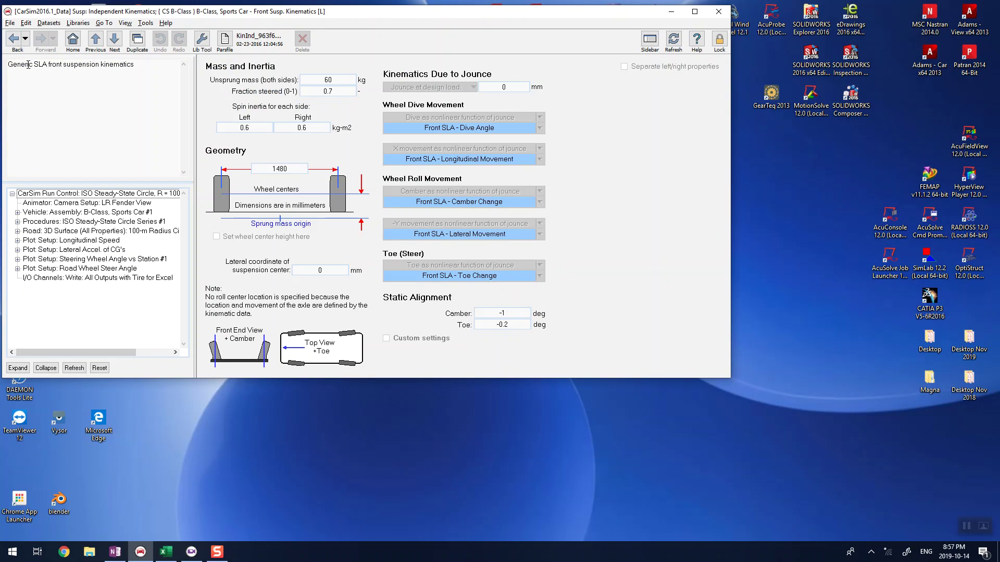
{"action": "left_click", "coordinate": [7, 46]}
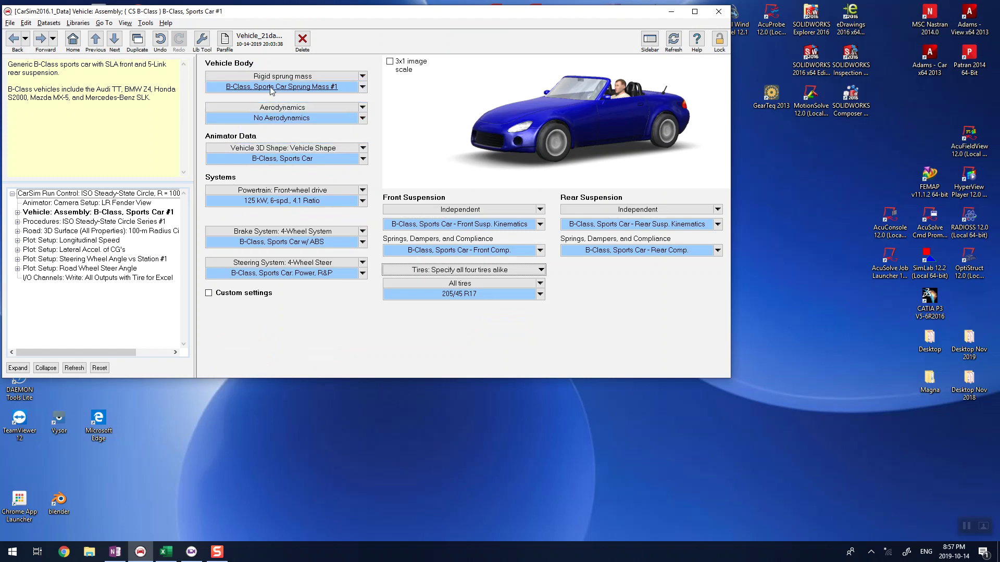
- Check the sports car's sprung mass data, then open the 205/45 R17 tire dataset
{"action": "left_click", "coordinate": [270, 87]}
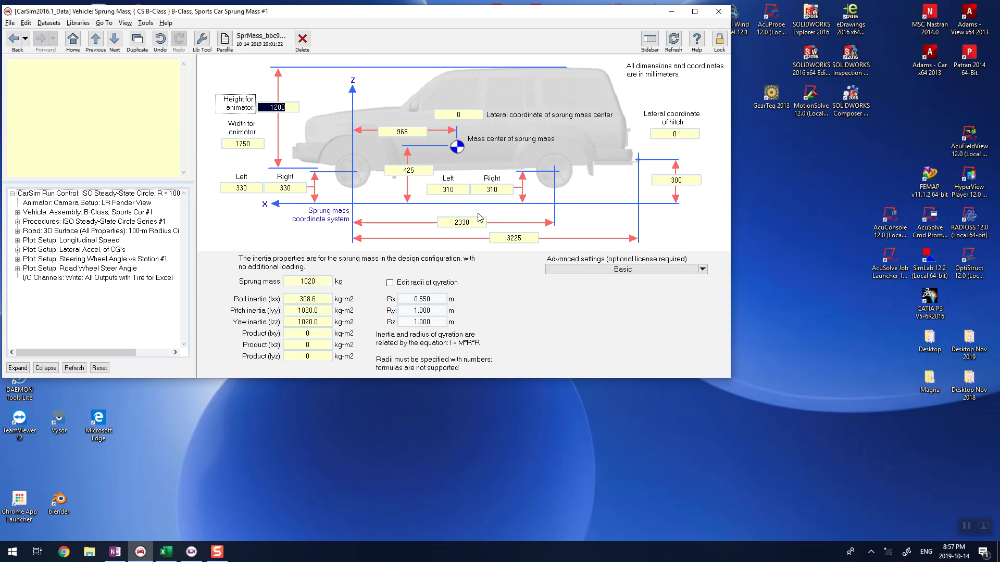
{"action": "left_click", "coordinate": [15, 38]}
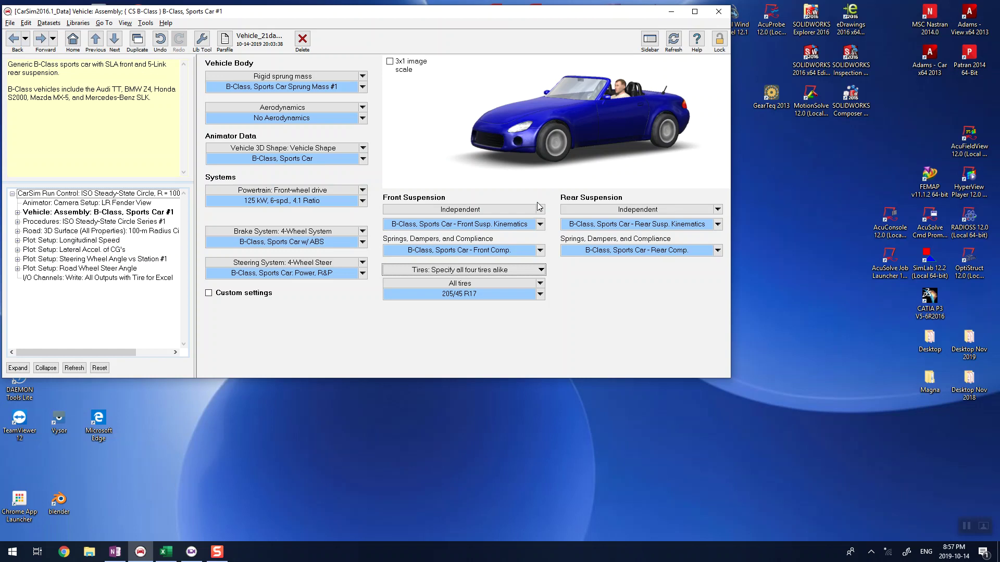
{"action": "left_click", "coordinate": [460, 293]}
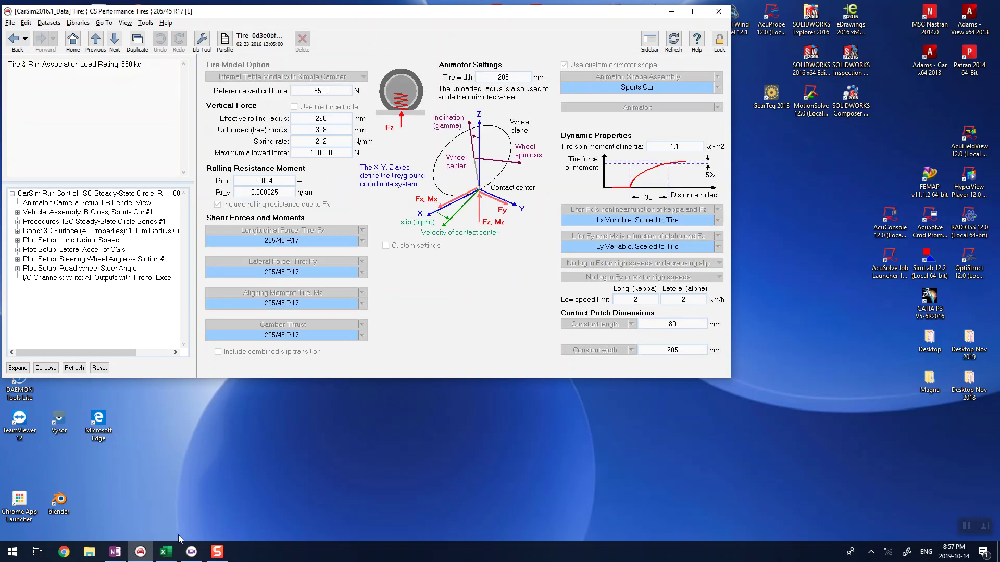
- Bring the TireFy lateral-force CSV in Excel to the front
{"action": "left_click", "coordinate": [166, 552]}
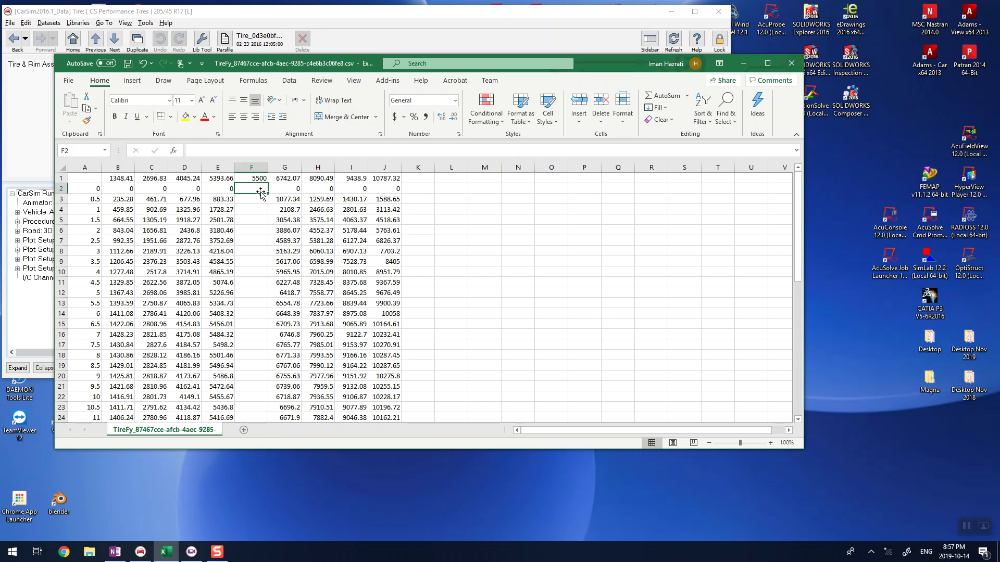
- Go back to Run Control and revisit the sports car's sprung mass dataset
{"action": "left_click", "coordinate": [3, 160]}
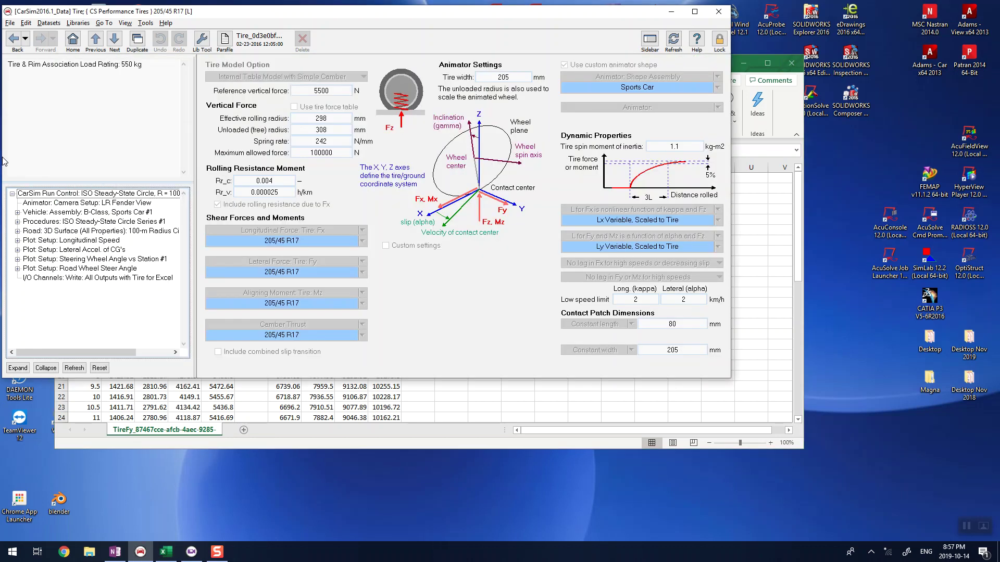
{"action": "left_click", "coordinate": [74, 41]}
{"action": "left_click", "coordinate": [305, 86]}
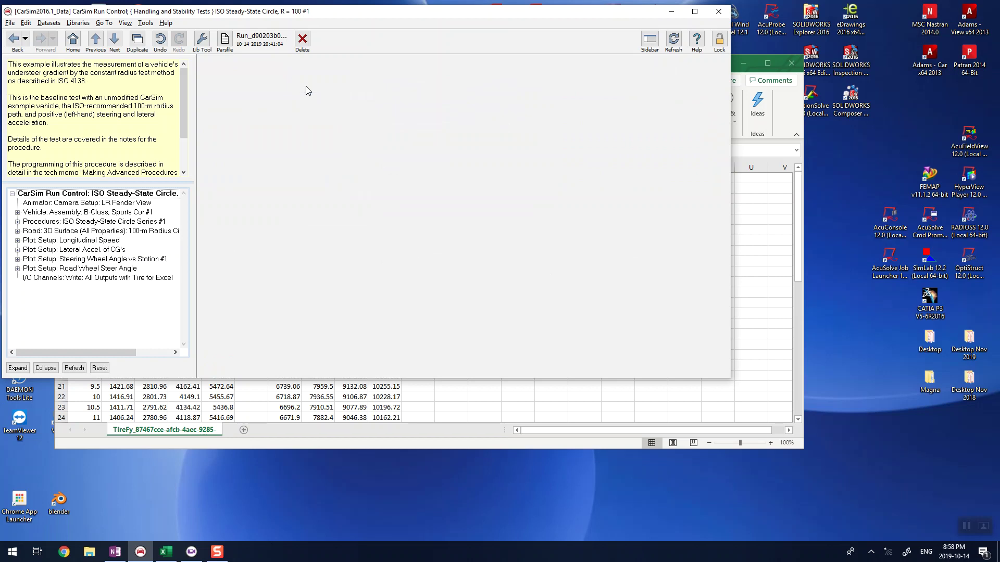
{"action": "left_click", "coordinate": [283, 87]}
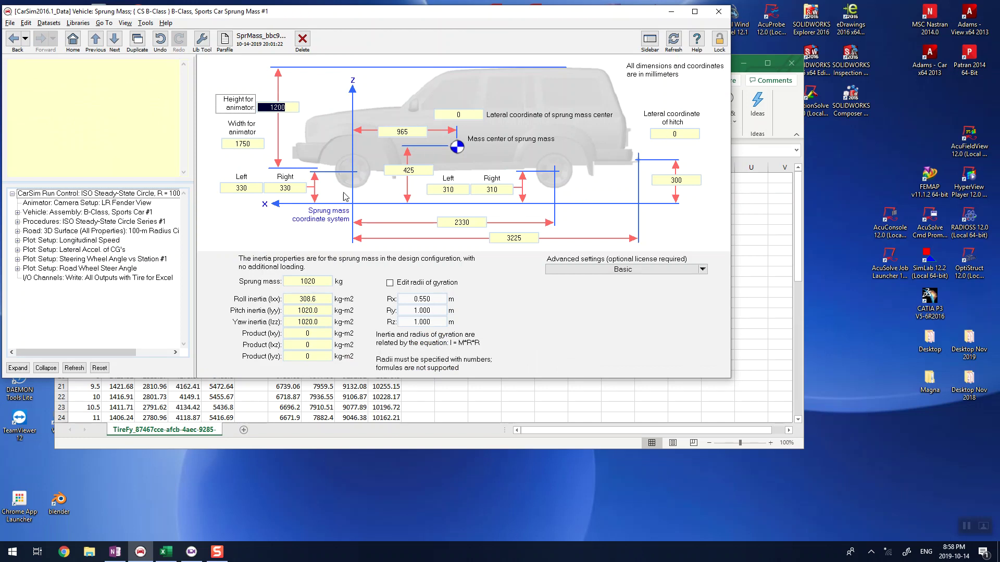
{"action": "left_click", "coordinate": [12, 38]}
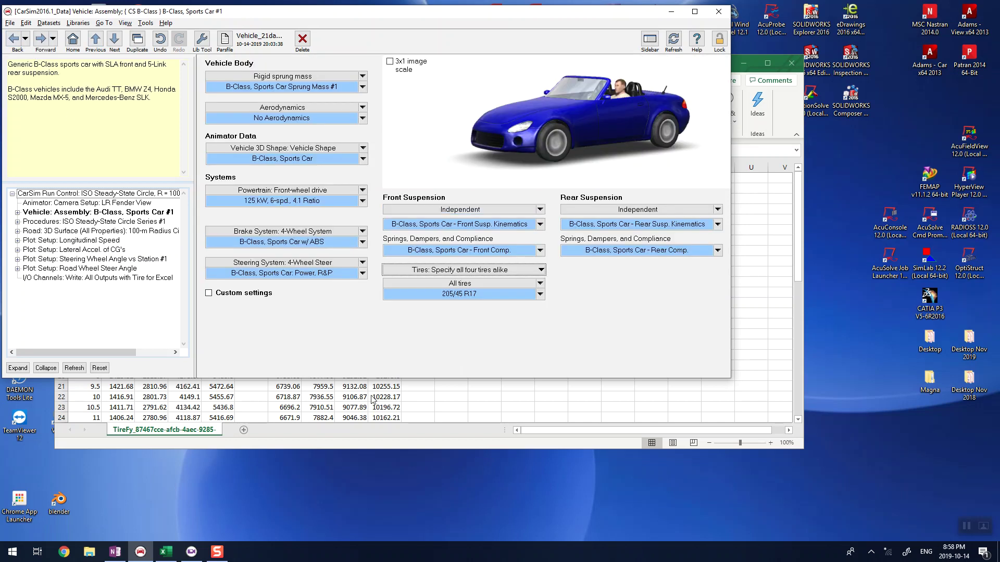
- In the TireFy sheet, check the 5500 load in F1 and column I totals, then return to CarSim
{"action": "left_click", "coordinate": [262, 383]}
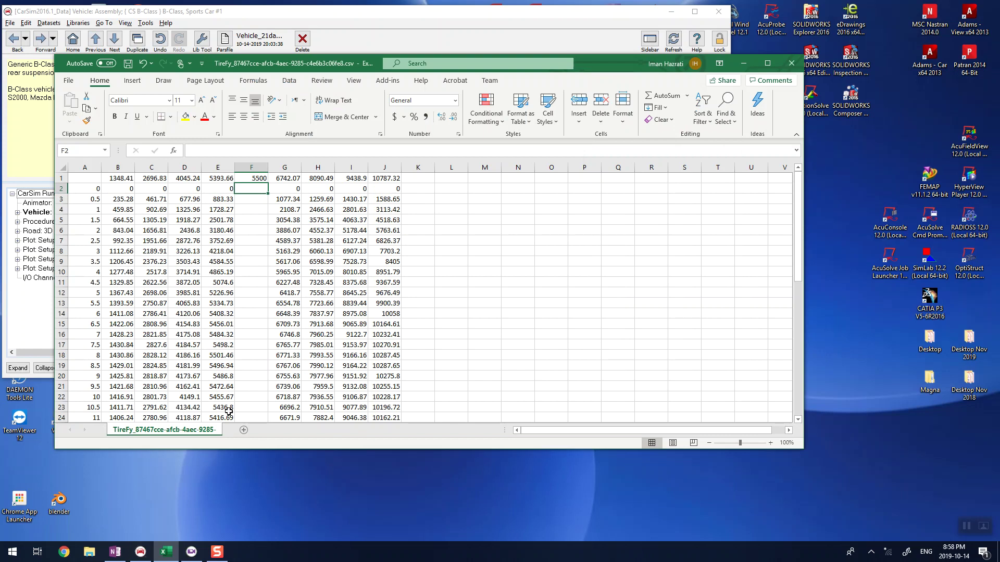
{"action": "left_click", "coordinate": [251, 176]}
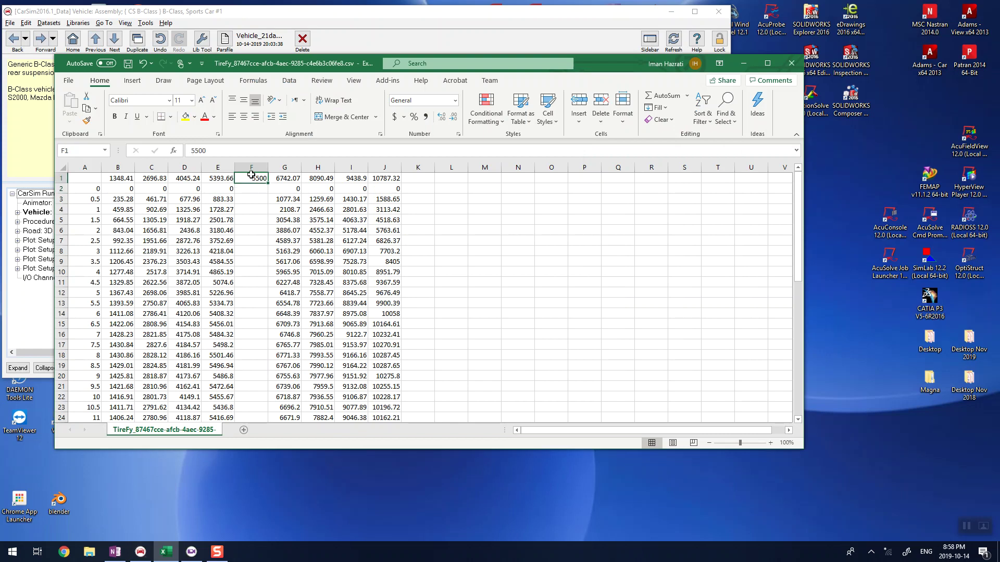
{"action": "left_click", "coordinate": [352, 168]}
{"action": "left_click", "coordinate": [40, 154]}
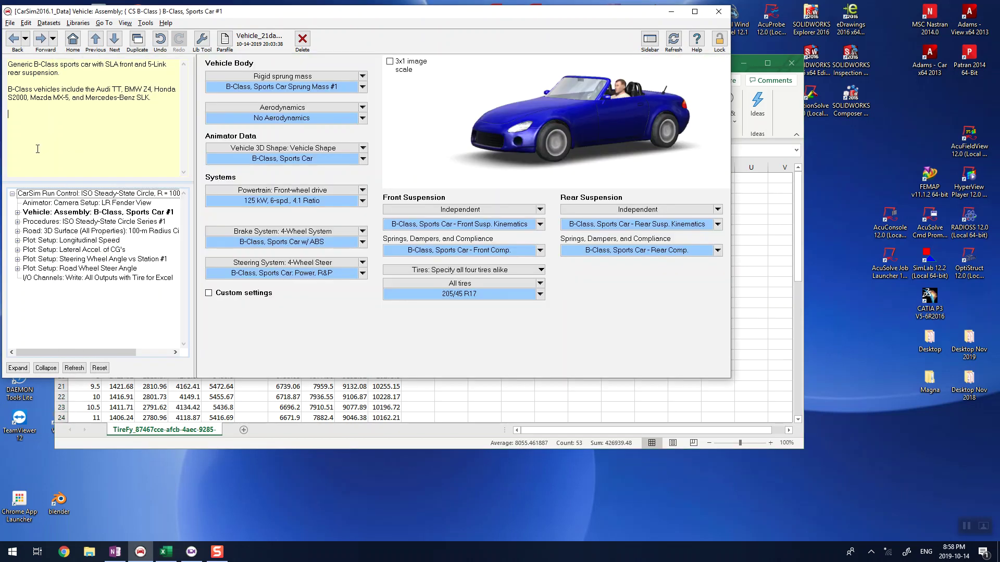
- Open the 205/45 R17 tire's lateral force Fy versus slip angle table and plot
{"action": "left_click", "coordinate": [432, 293]}
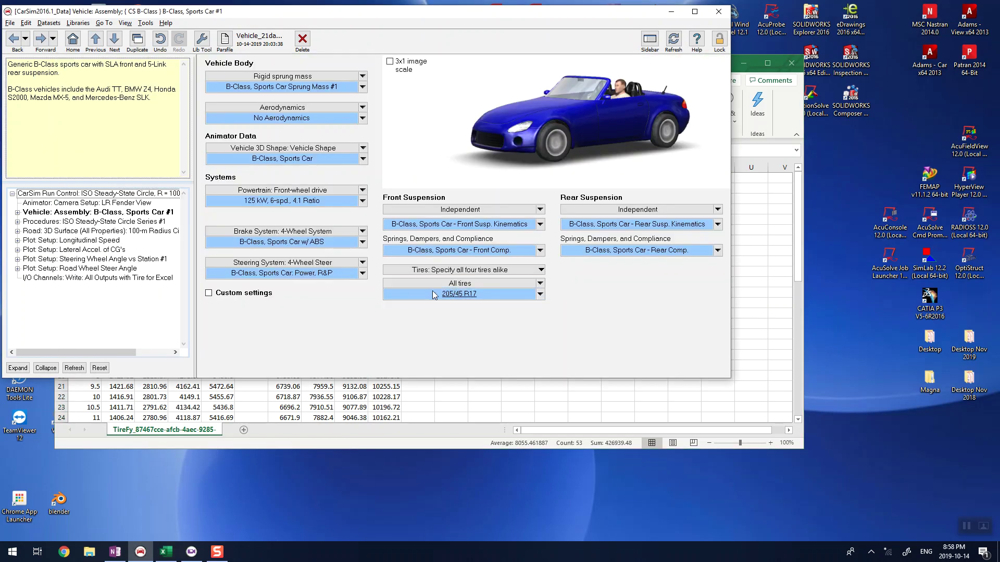
{"action": "left_click", "coordinate": [268, 272]}
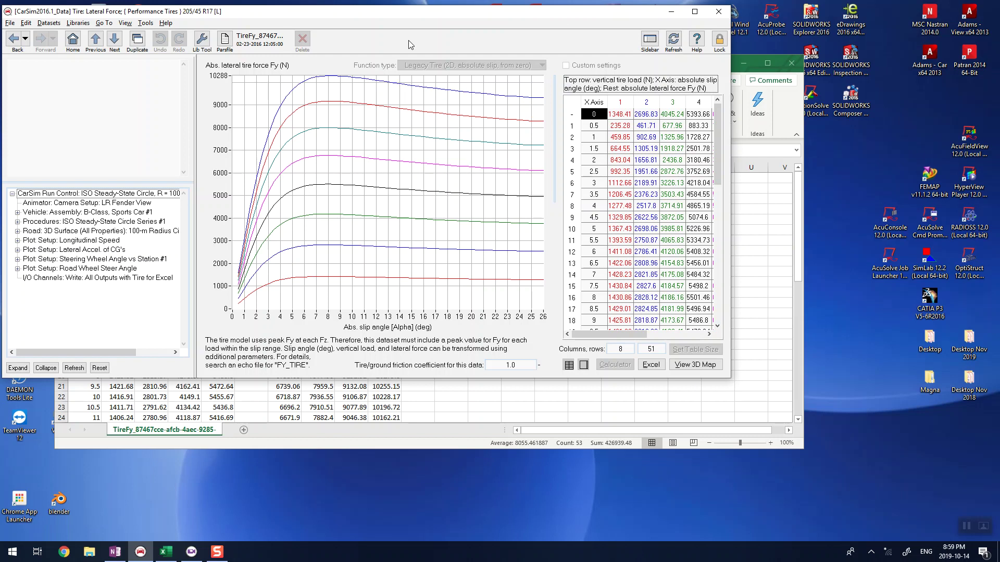
- Go back through the tire dataset and B-Class, Sports Car #1 assembly to the run control home screen
{"action": "left_click", "coordinate": [12, 41]}
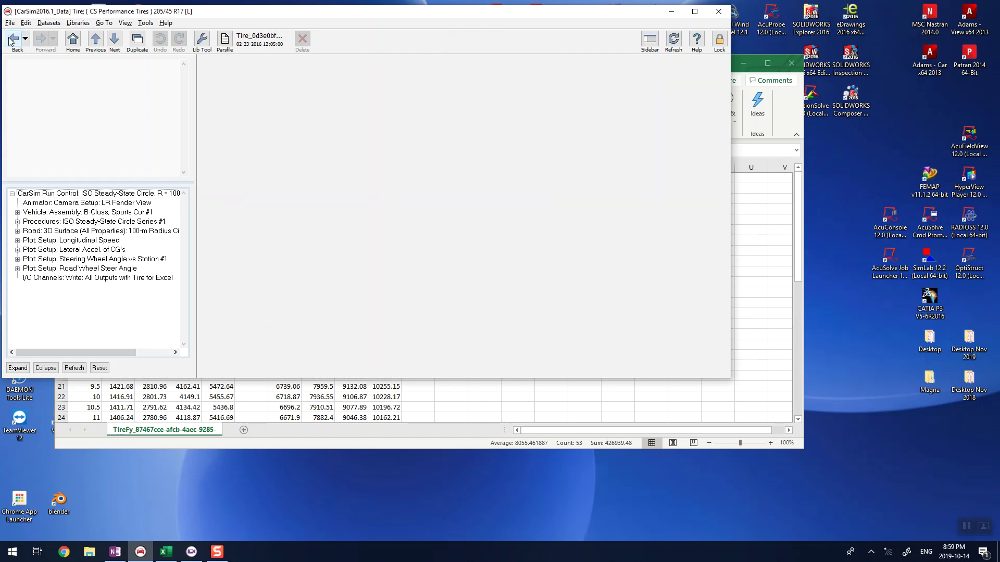
{"action": "left_click", "coordinate": [12, 41]}
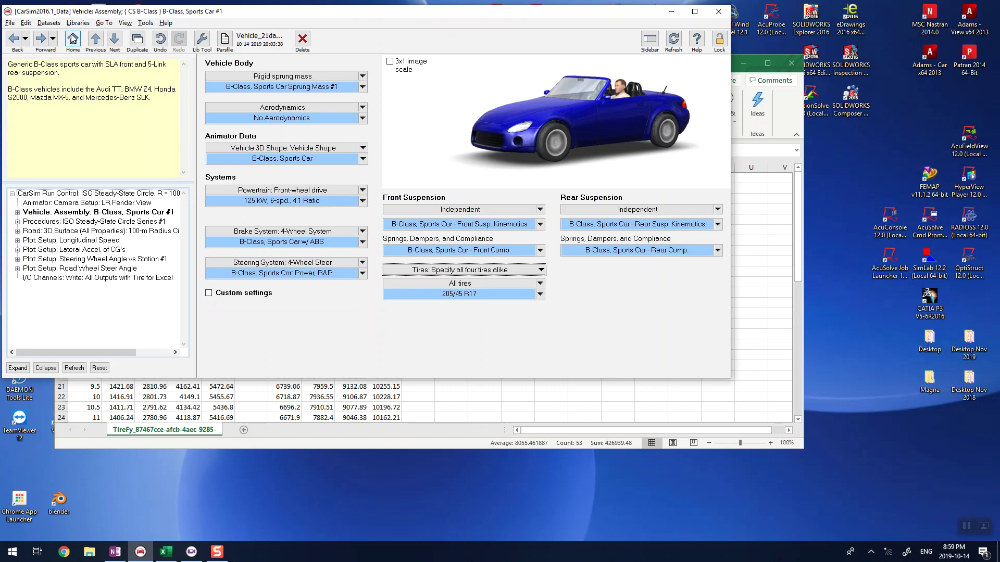
{"action": "left_click", "coordinate": [73, 39]}
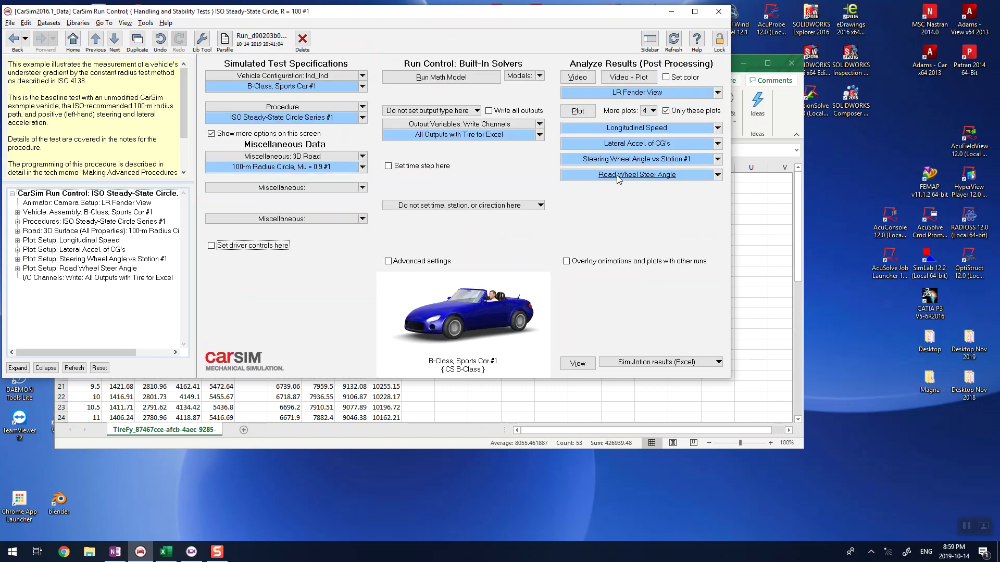